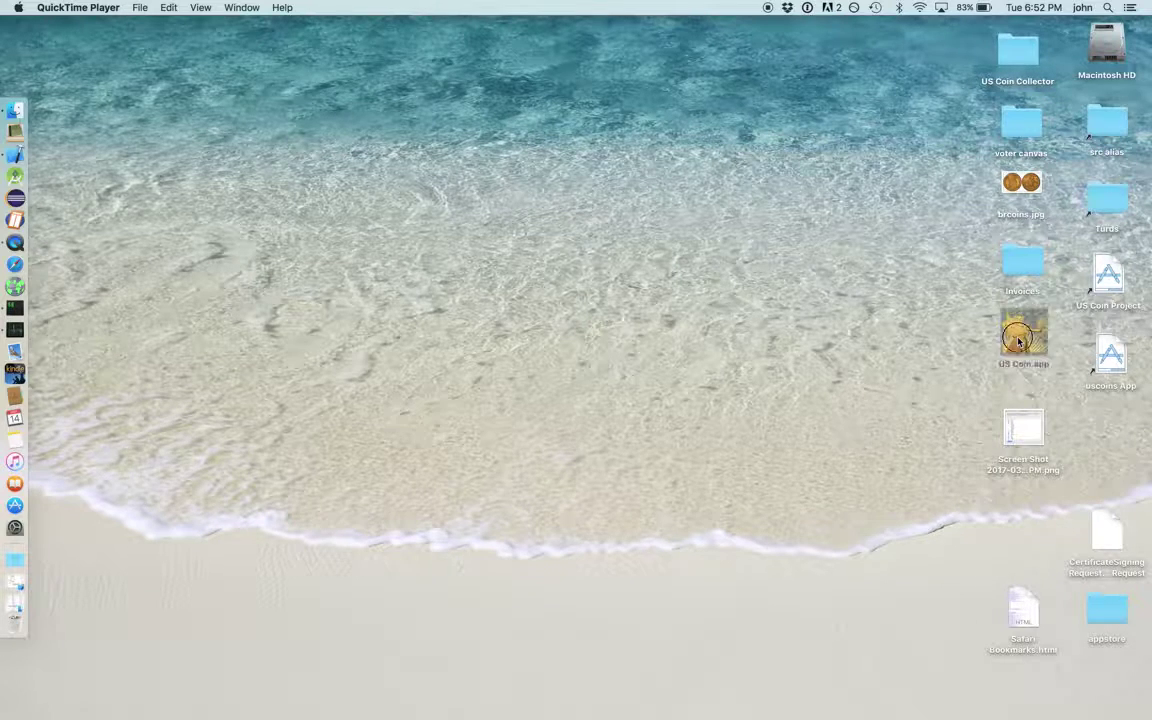
Launch the US Coin app from the desktop, decline the Tip of the Day, and reposition the collection window.
left_click(1019, 342)
double_click(1019, 342)
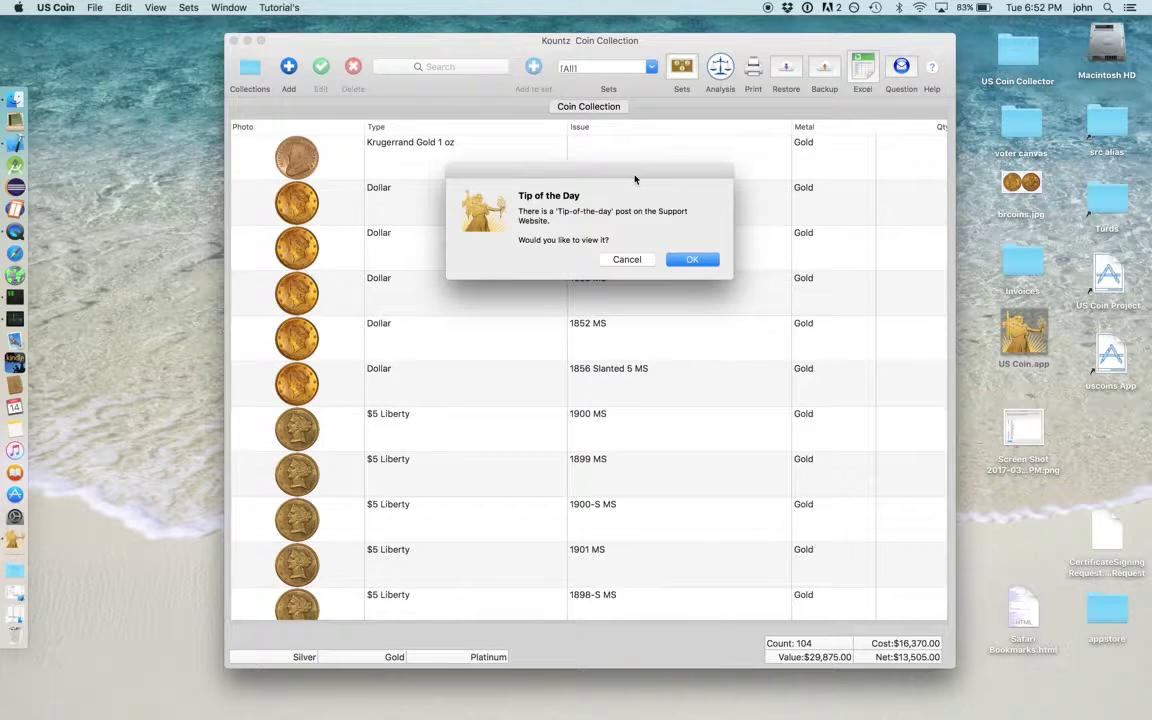
left_click_drag(634, 179, 609, 175)
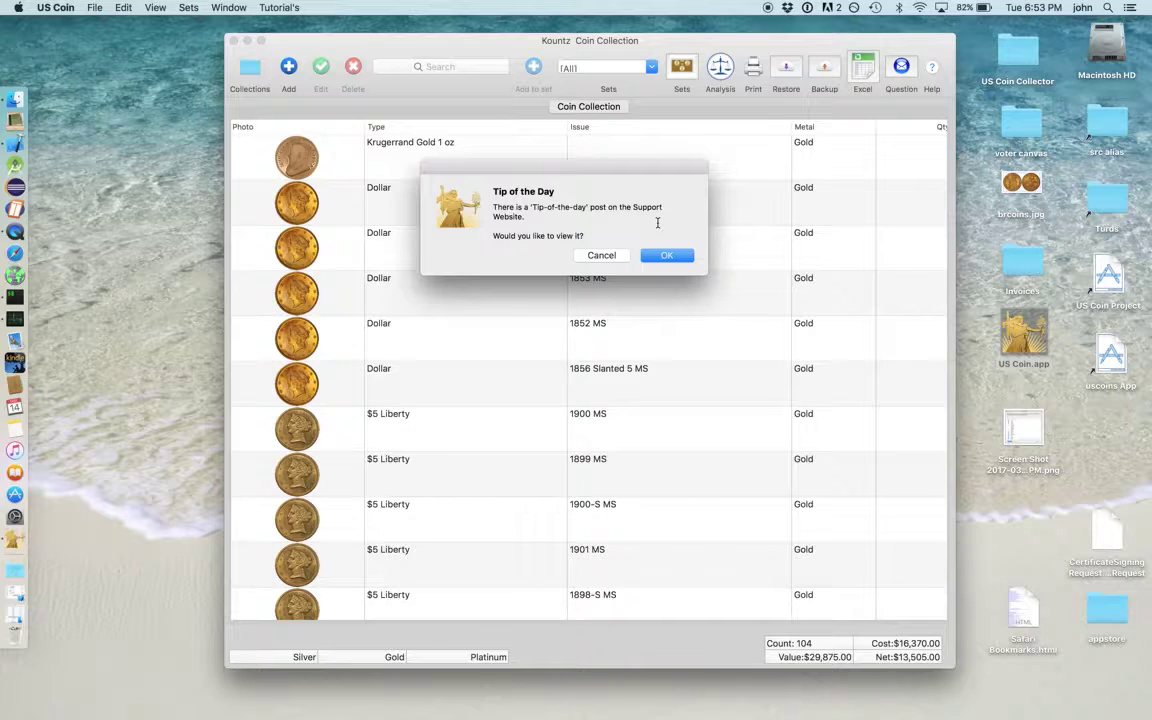
left_click(612, 257)
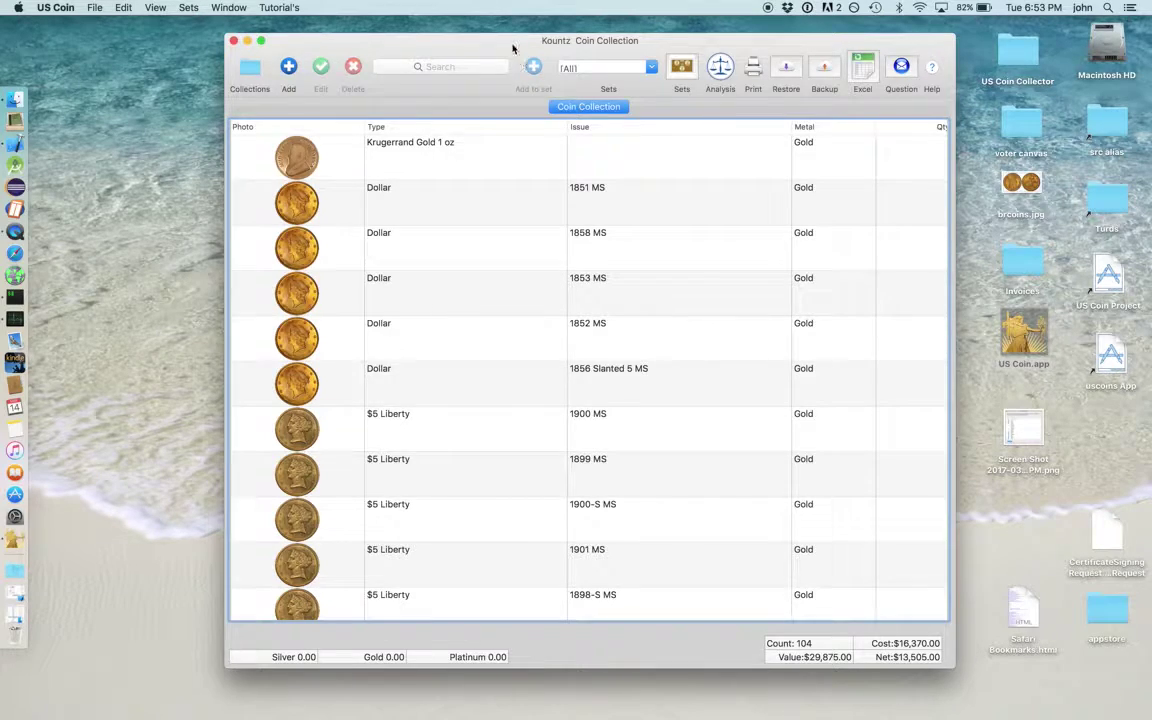
left_click_drag(461, 41, 371, 37)
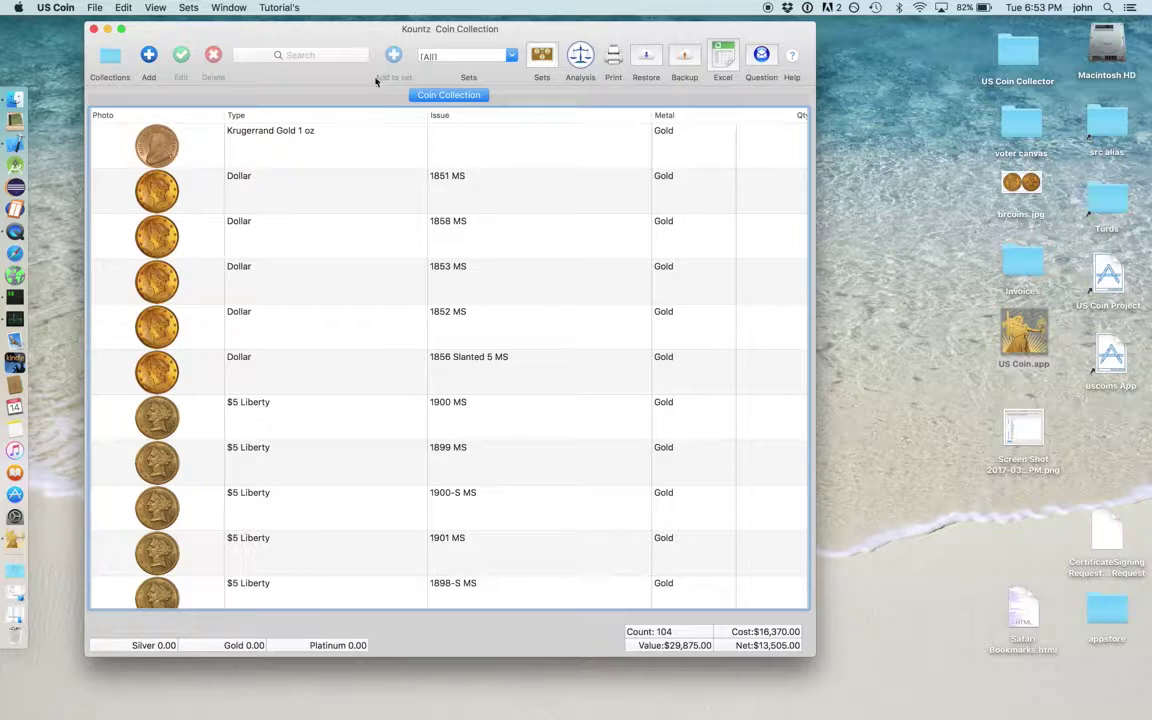
Look through the coin collection table's rows and columns, including quantity, cost and estimated value.
scroll(504, 188, "right", 5)
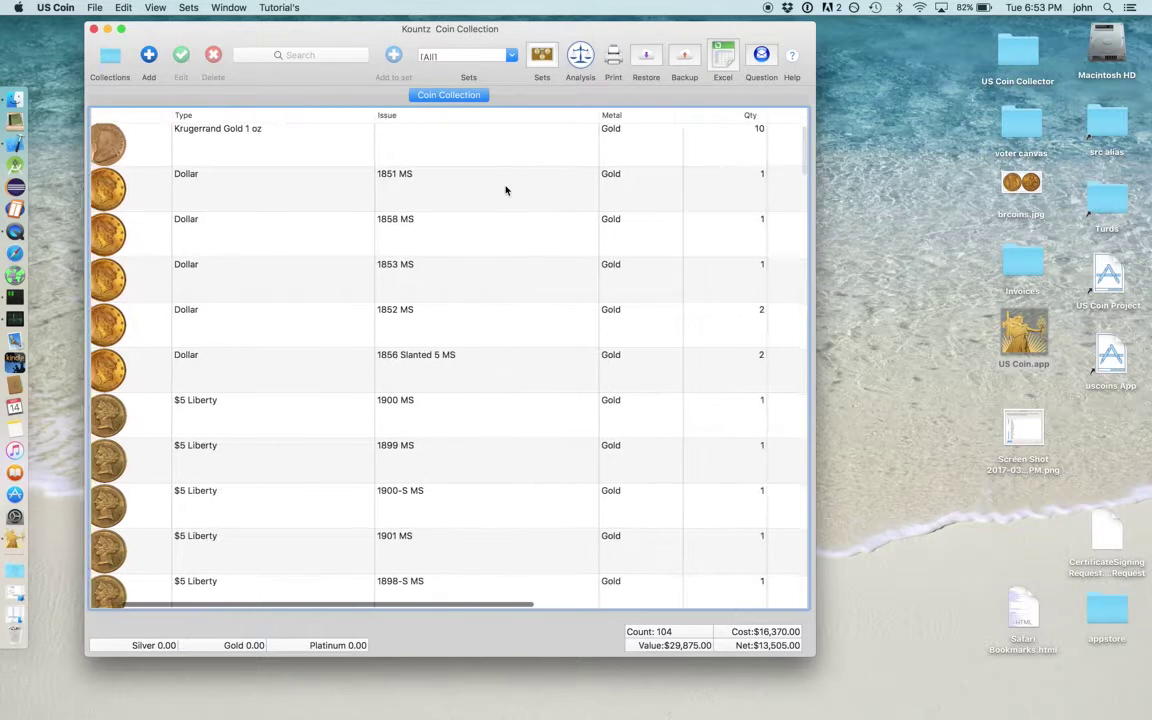
scroll(505, 190, "left", 2)
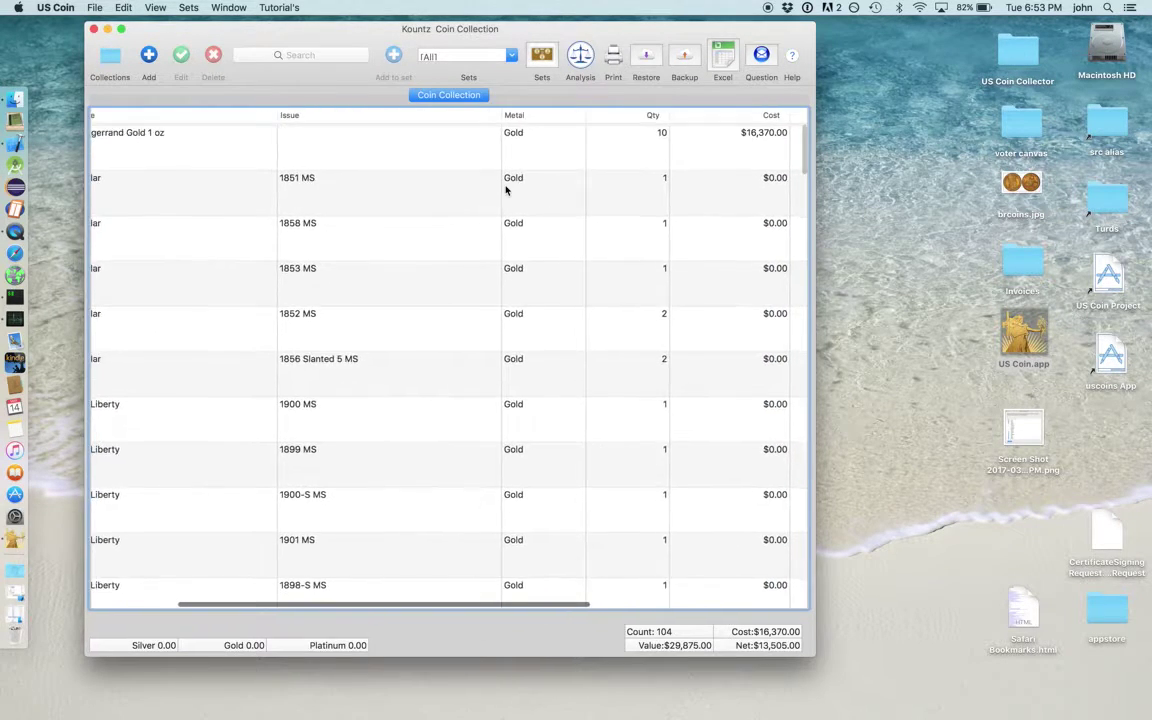
scroll(505, 190, "down", 3)
scroll(505, 190, "right", 3)
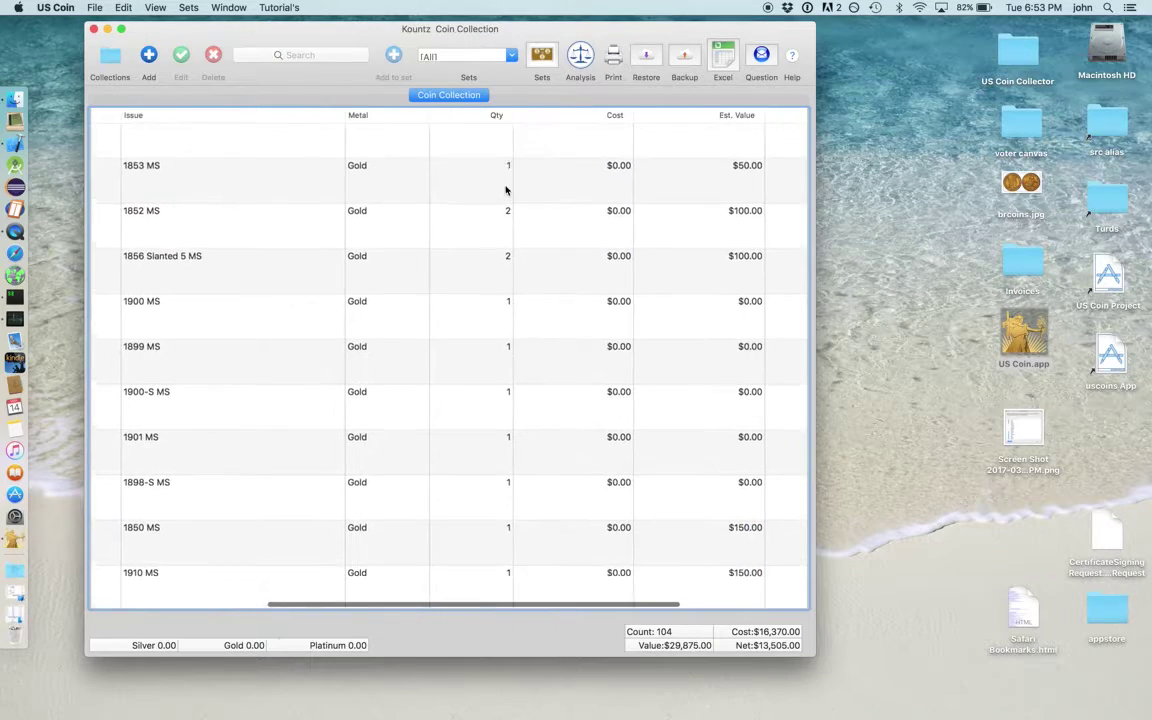
scroll(505, 190, "up", 2)
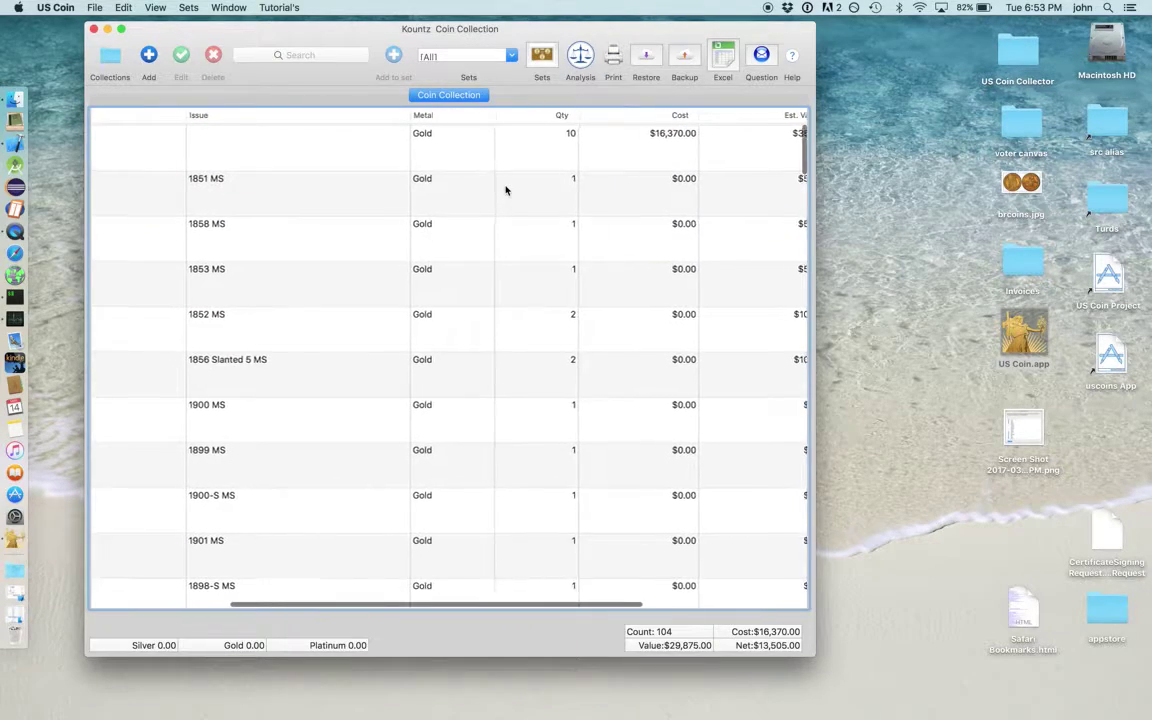
scroll(505, 190, "down", 10)
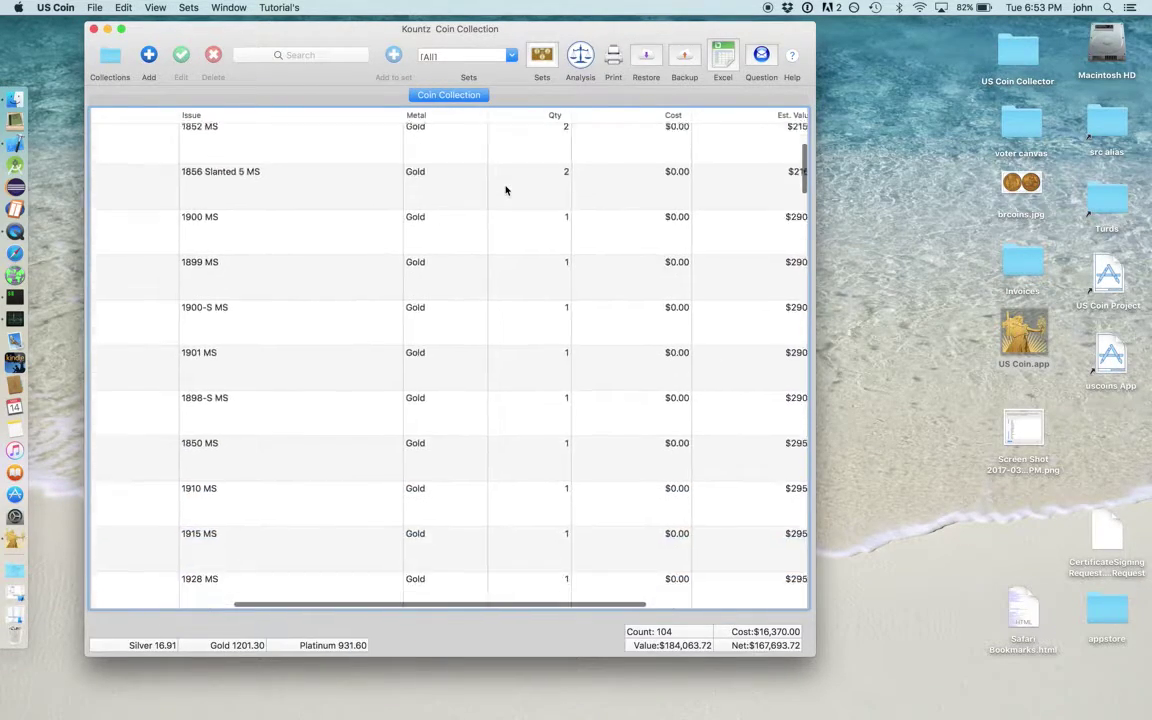
scroll(505, 183, "down", 3)
scroll(505, 183, "up", 10)
scroll(505, 183, "up", 5)
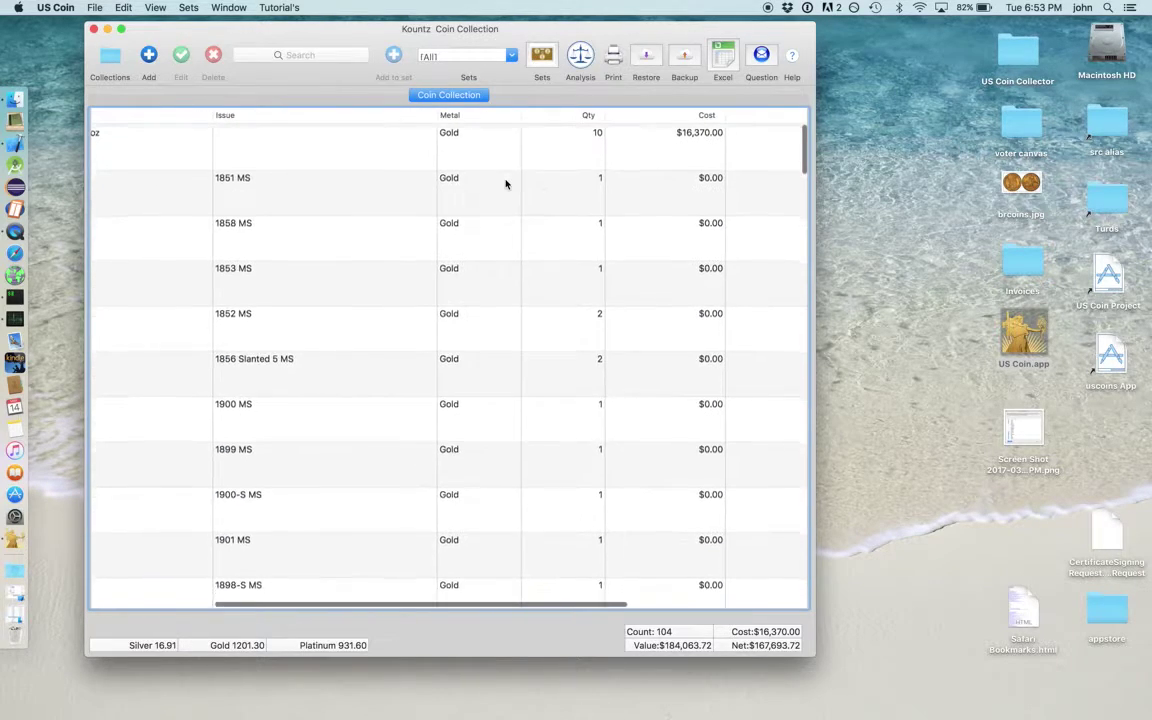
scroll(505, 183, "right", 3)
scroll(505, 183, "right", 5)
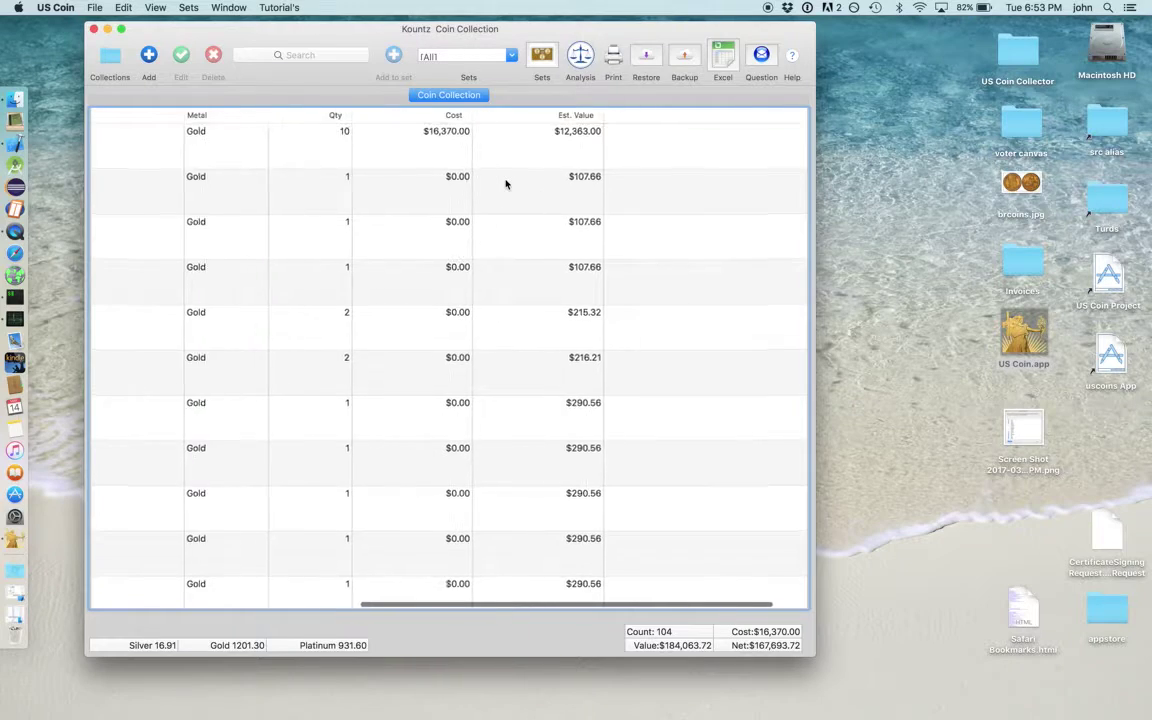
scroll(505, 183, "left", 2)
scroll(502, 182, "left", 10)
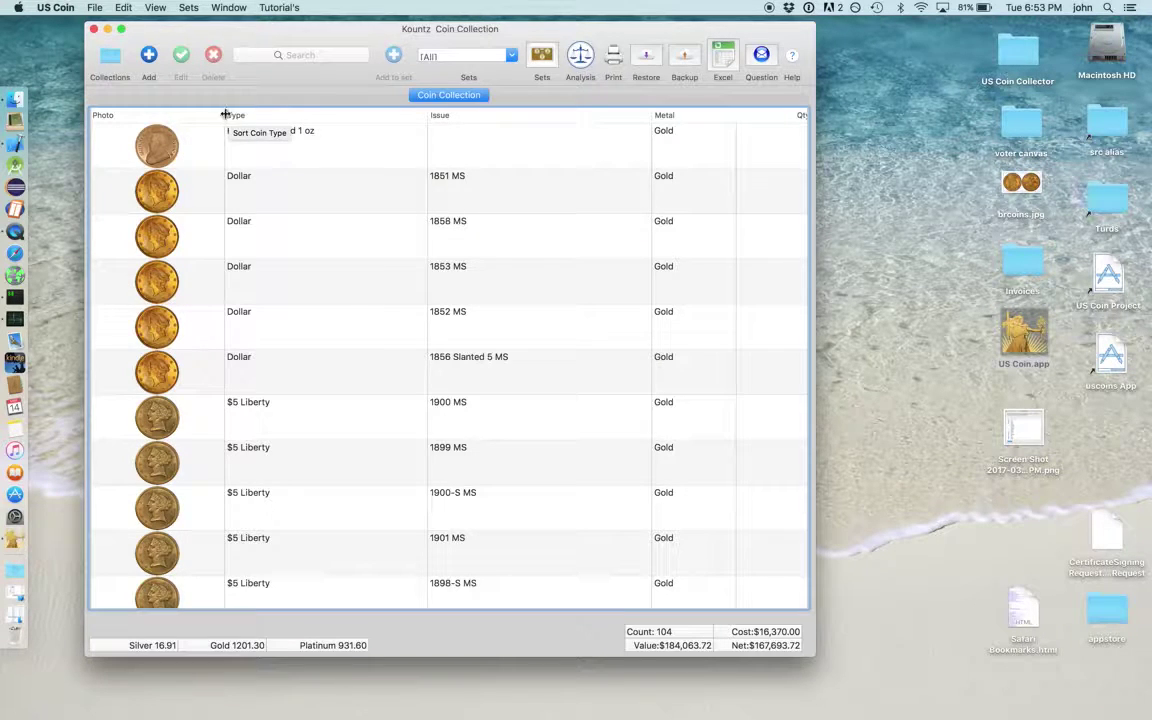
Narrow the Photo, Type, Issue, Metal, Qty, Cost and Est. Value columns of the coin table.
left_click_drag(225, 114, 157, 114)
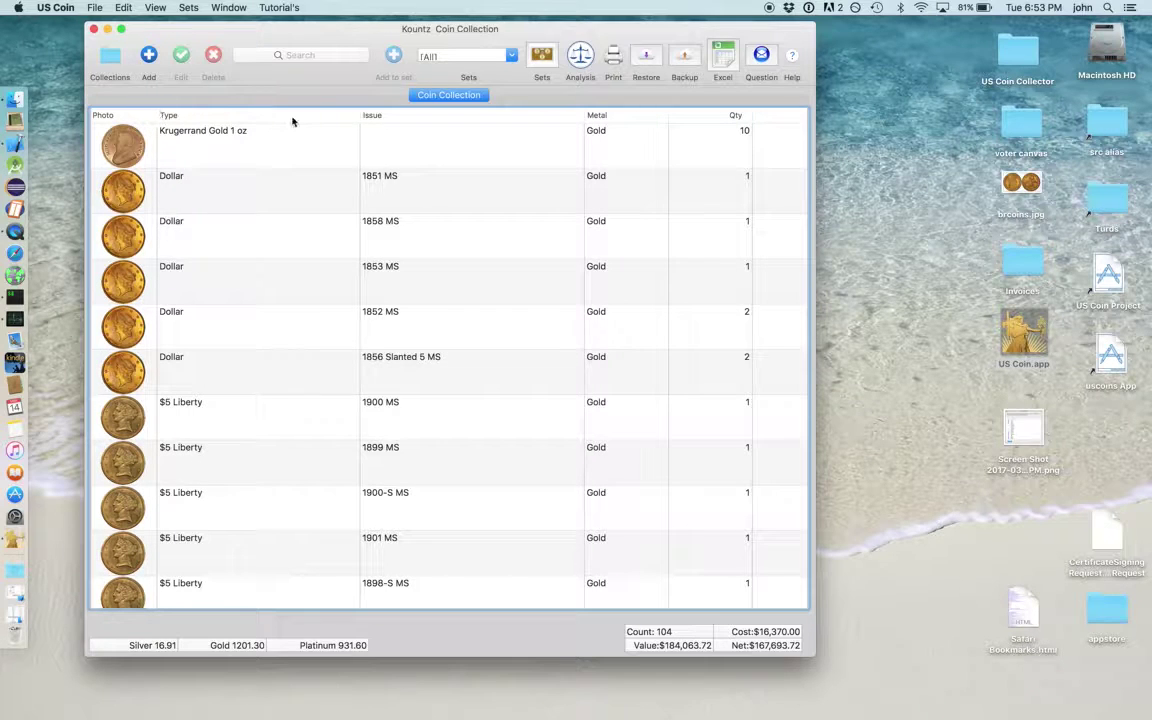
left_click_drag(359, 113, 288, 108)
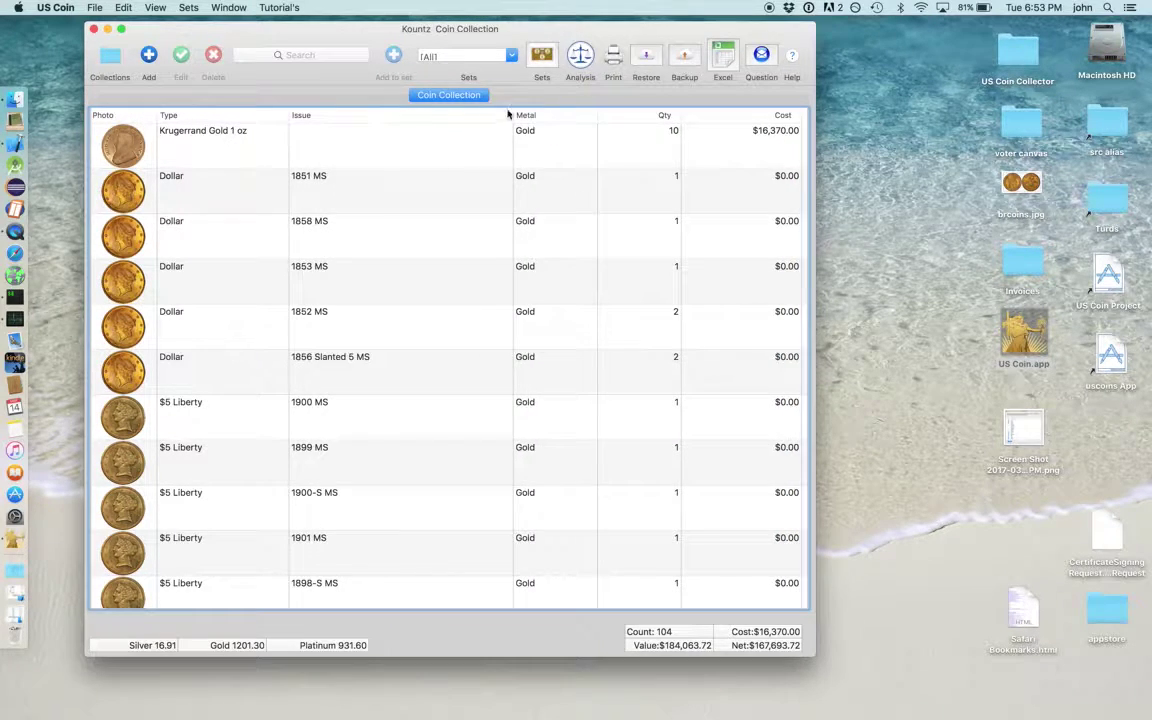
left_click_drag(513, 113, 446, 108)
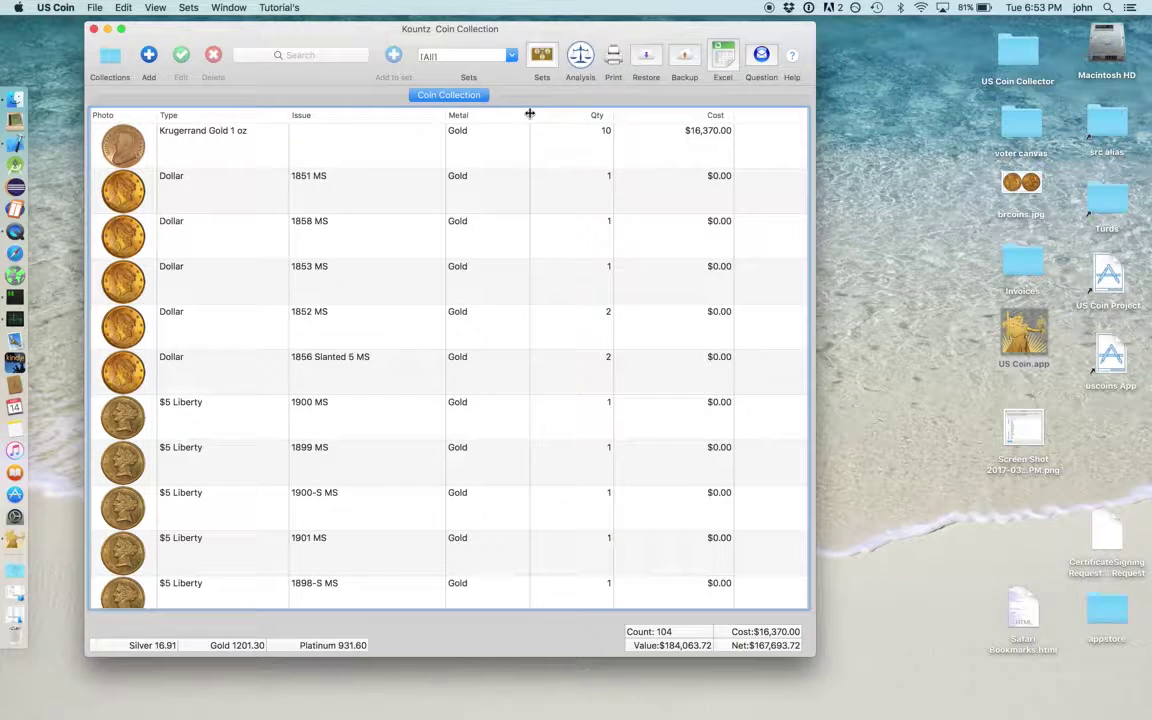
left_click_drag(527, 111, 491, 118)
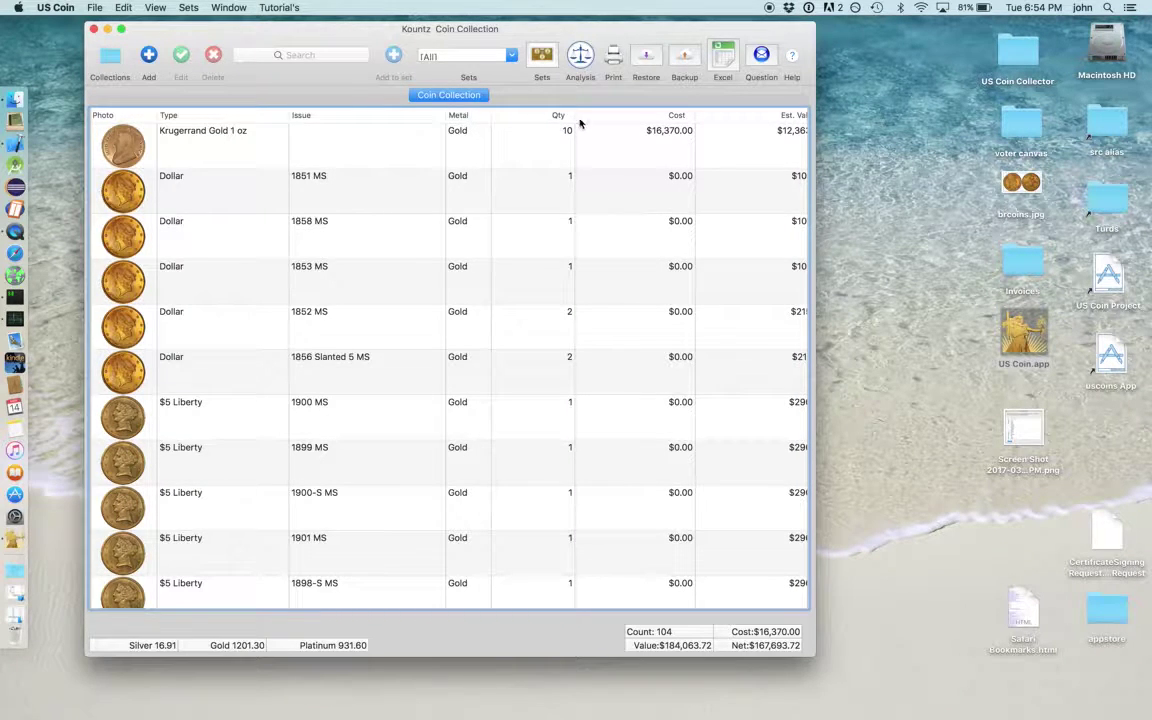
left_click_drag(575, 117, 548, 117)
left_click_drag(668, 115, 640, 112)
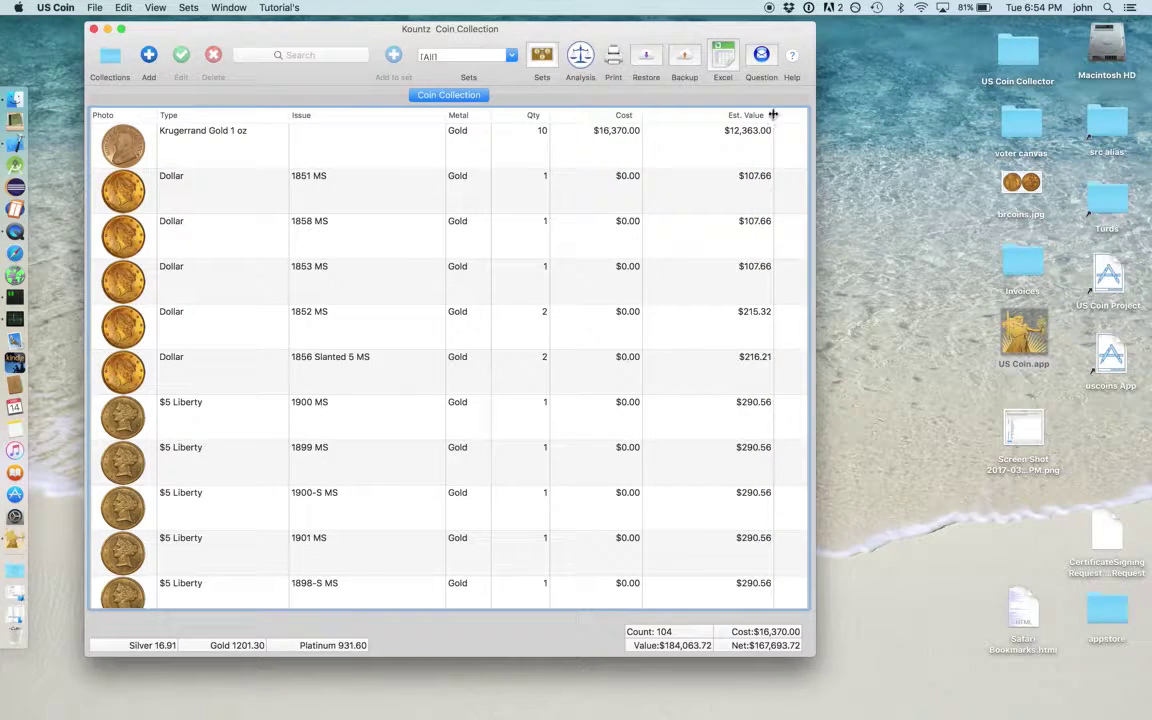
left_click_drag(773, 115, 732, 115)
Bring the Net column into view and narrow the collection window twice.
scroll(774, 150, "right", 3)
scroll(774, 150, "right", 3)
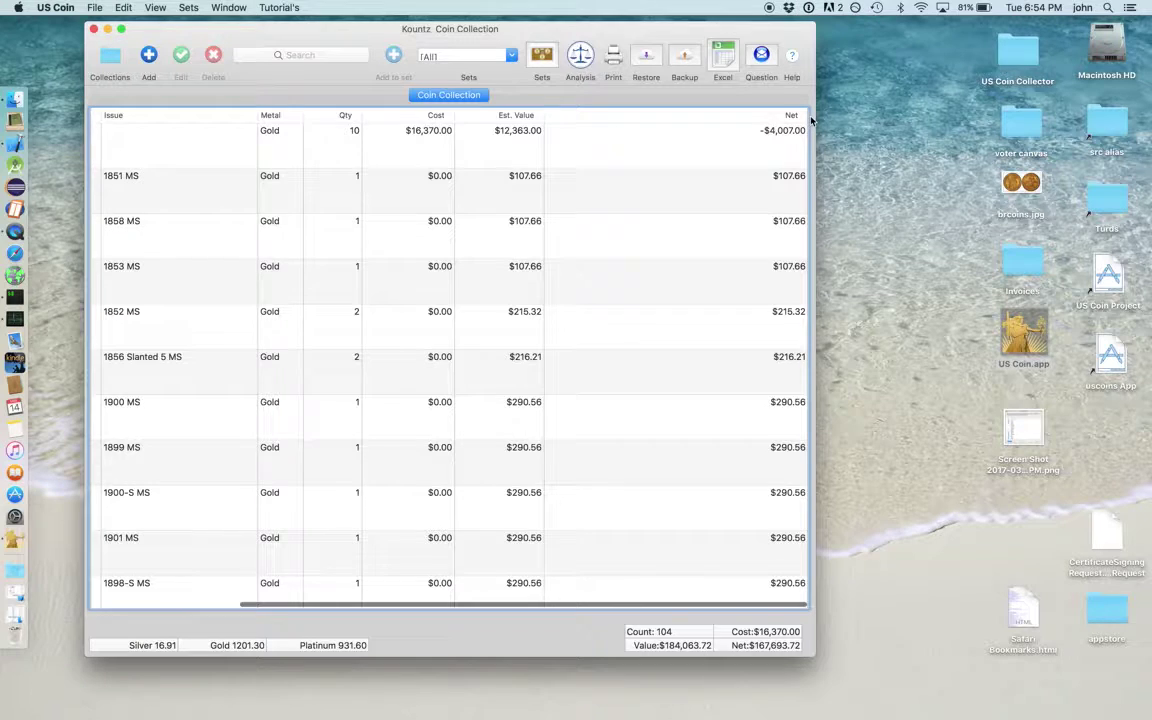
left_click_drag(816, 113, 653, 117)
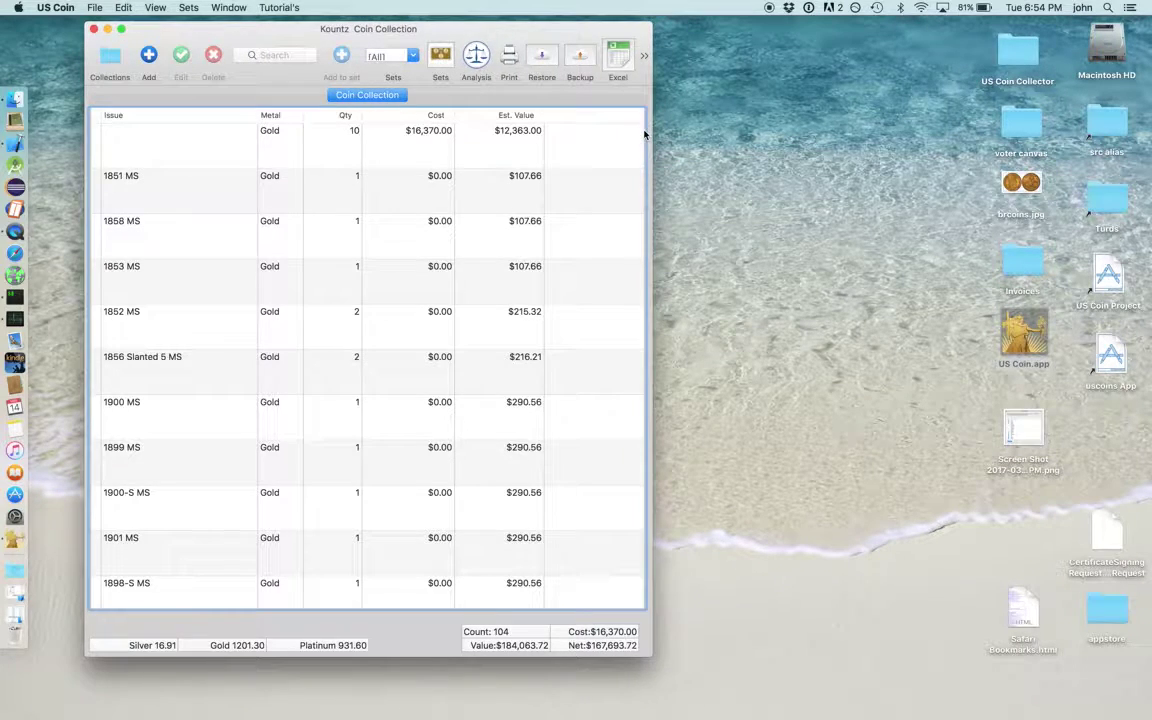
scroll(614, 136, "right", 5)
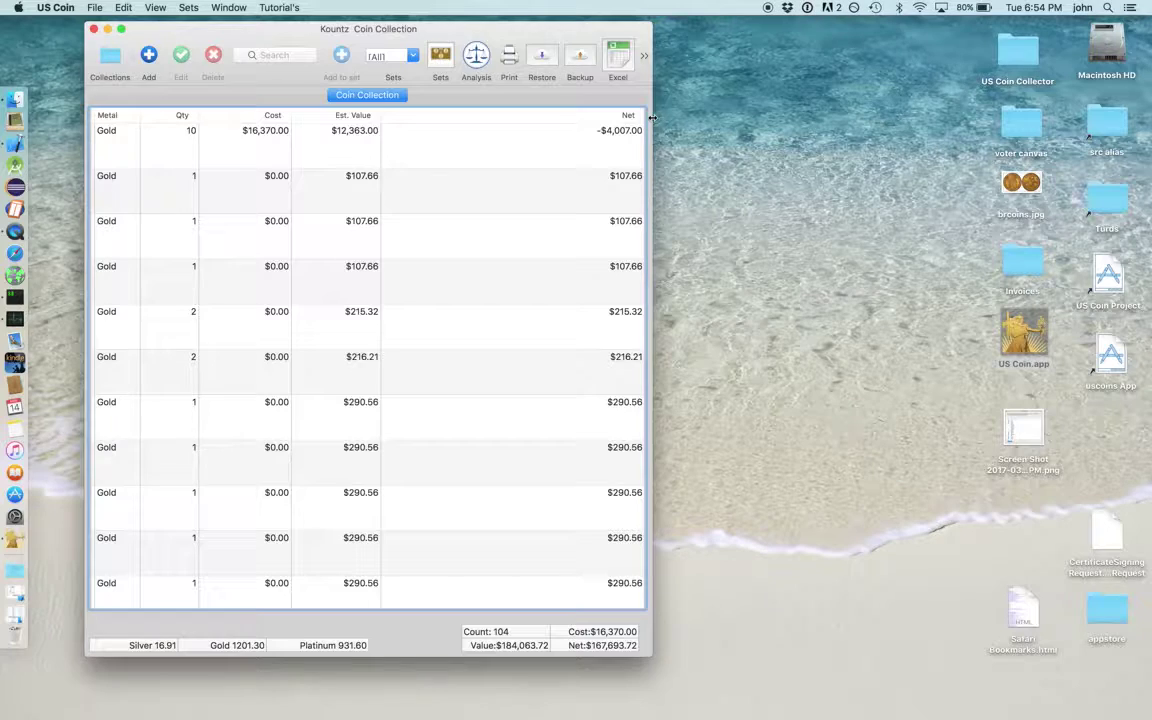
left_click_drag(650, 117, 470, 118)
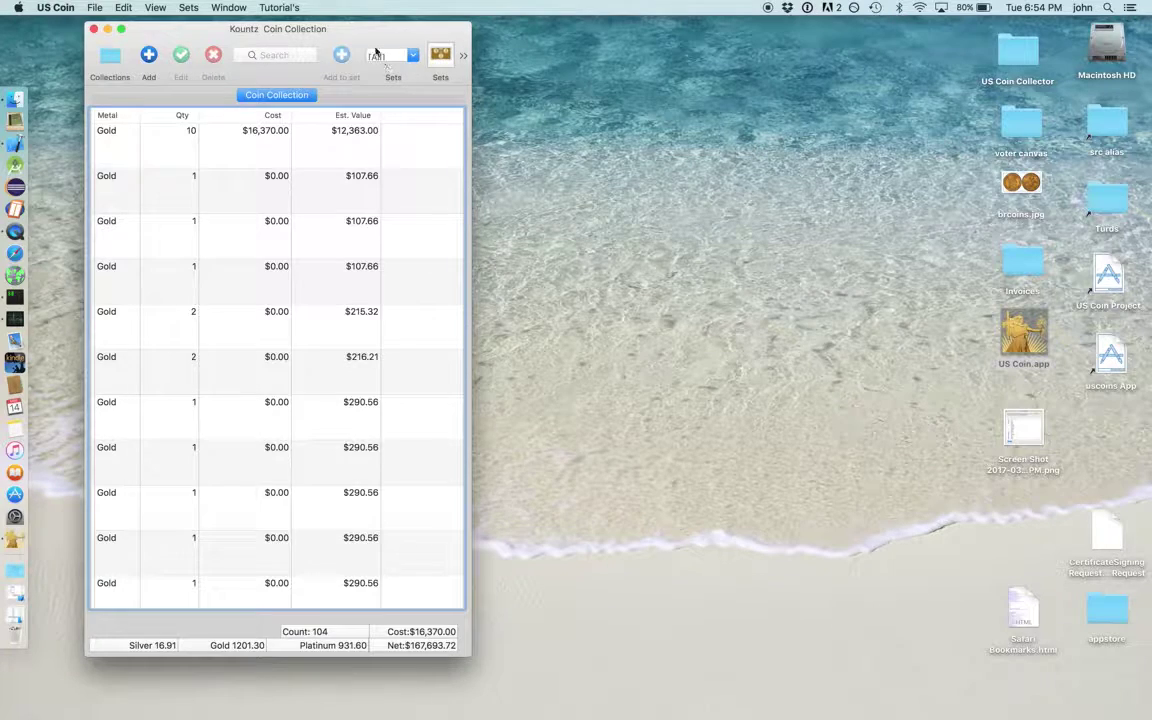
Reposition and widen the collection window to fit all columns through Net, and narrow the Issue and Qty columns.
left_click_drag(352, 27, 449, 34)
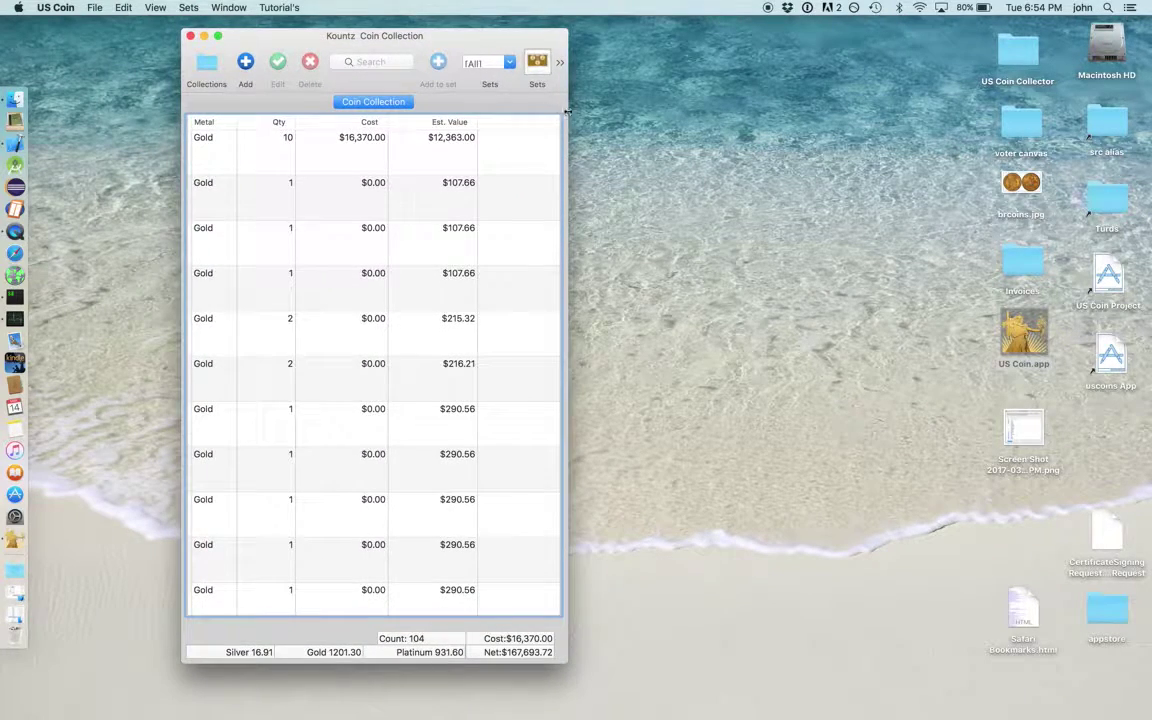
left_click_drag(569, 116, 1132, 72)
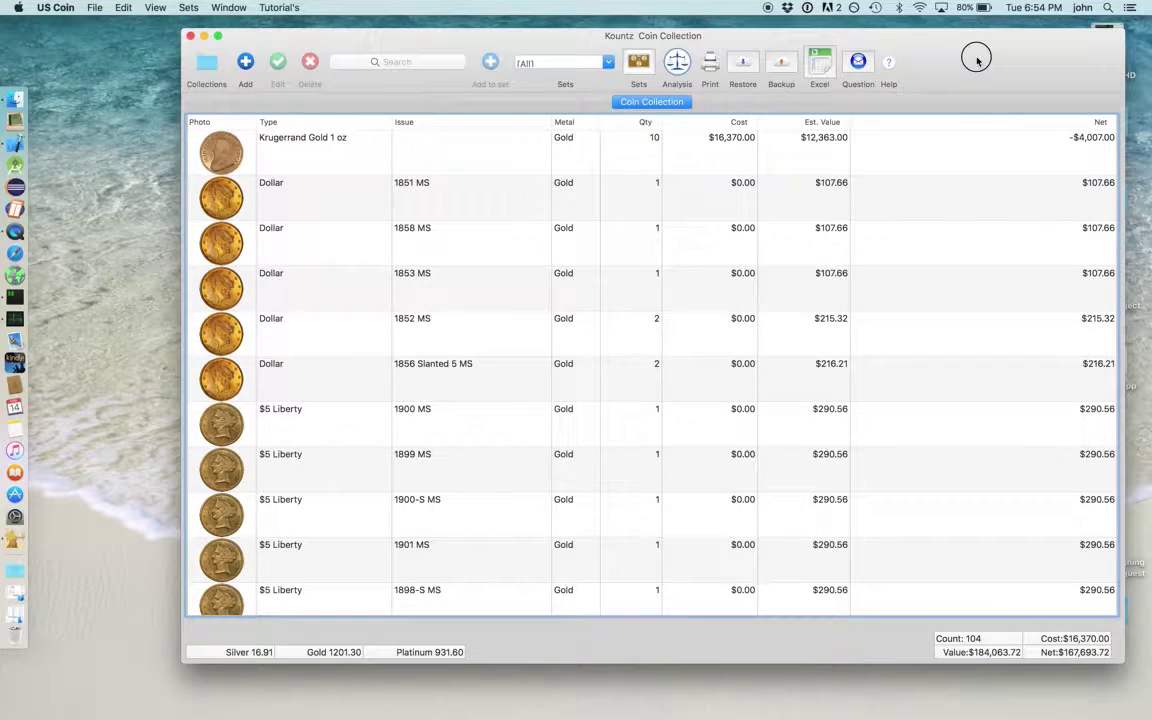
left_click_drag(977, 62, 868, 56)
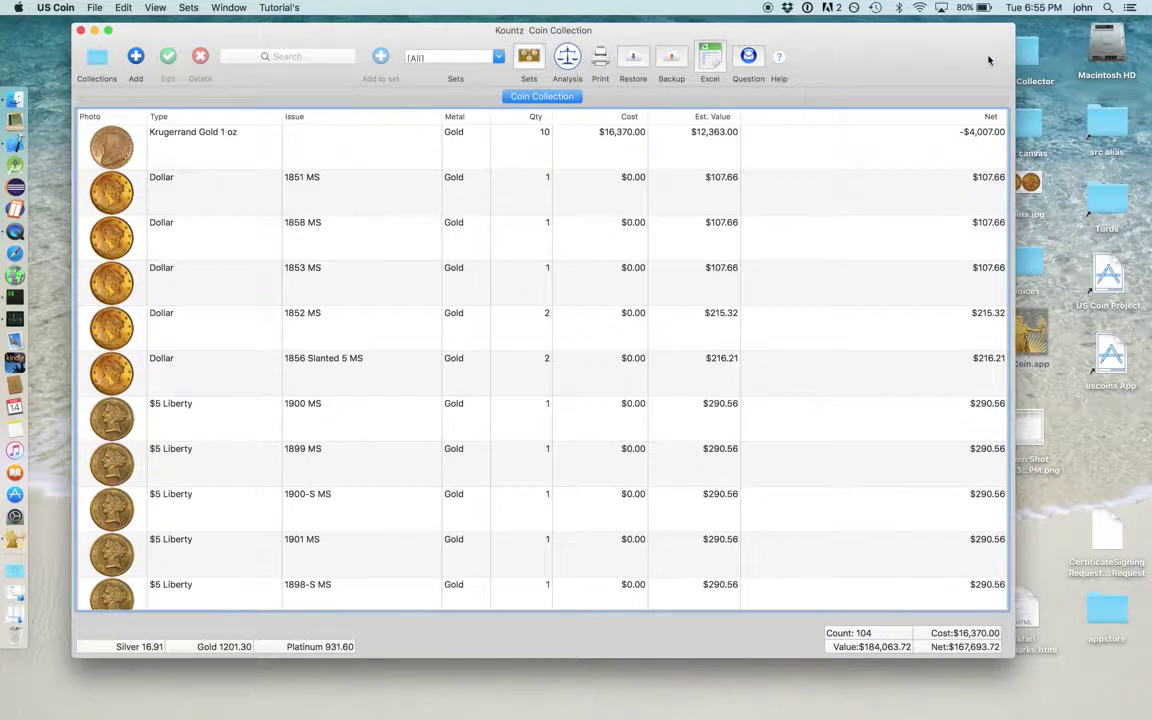
left_click_drag(1013, 64, 1075, 67)
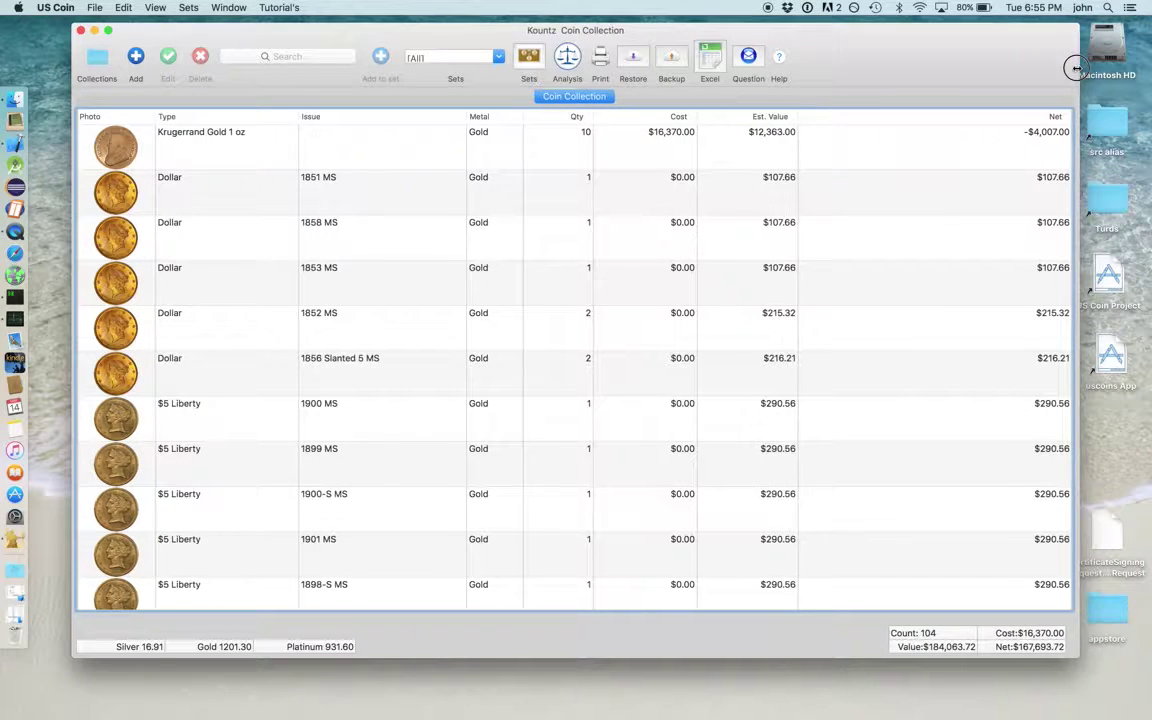
left_click_drag(1076, 68, 1073, 69)
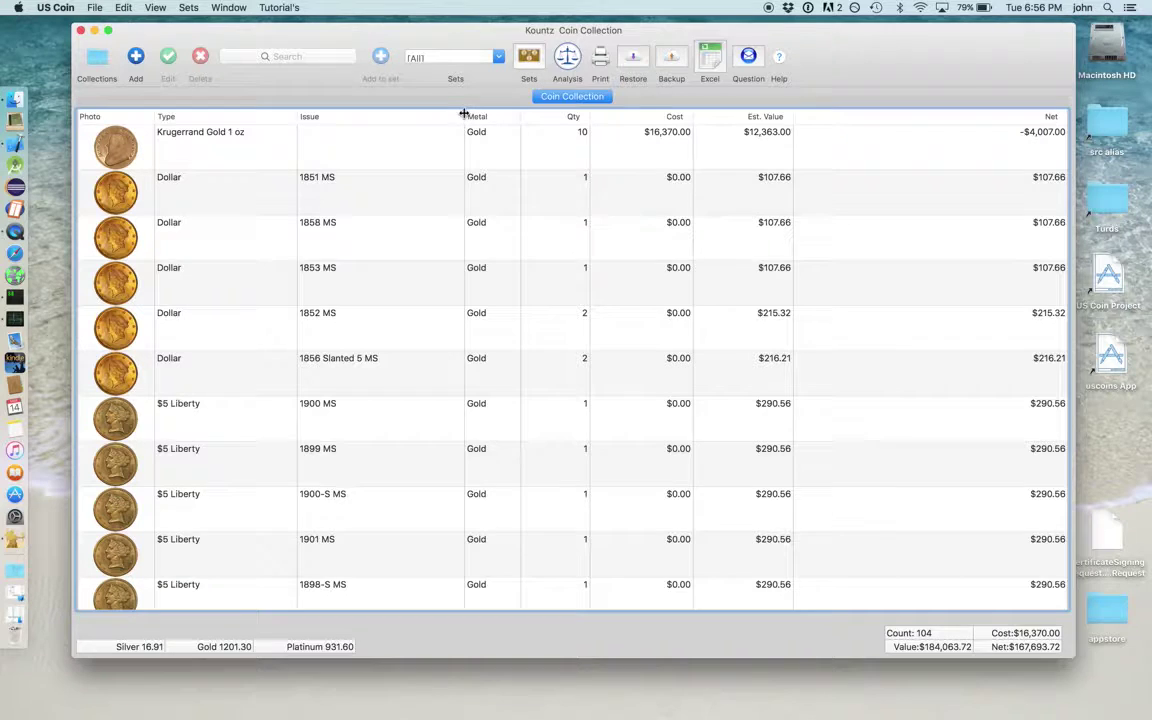
left_click_drag(463, 114, 442, 115)
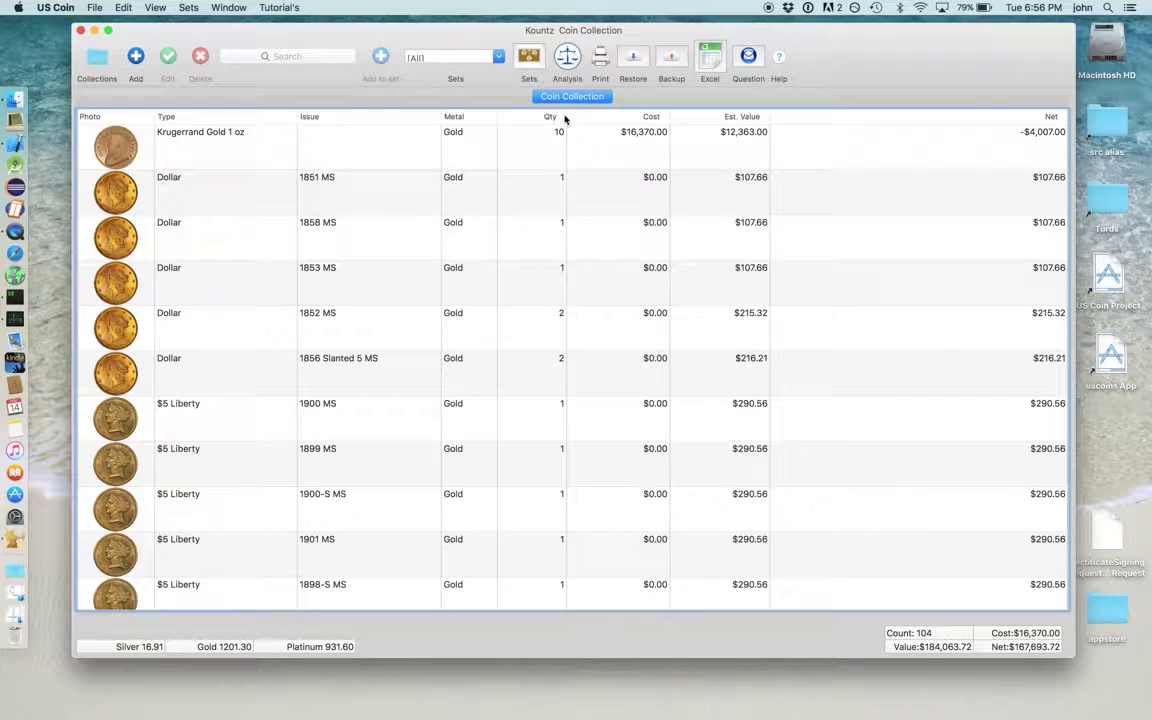
left_click_drag(562, 116, 547, 116)
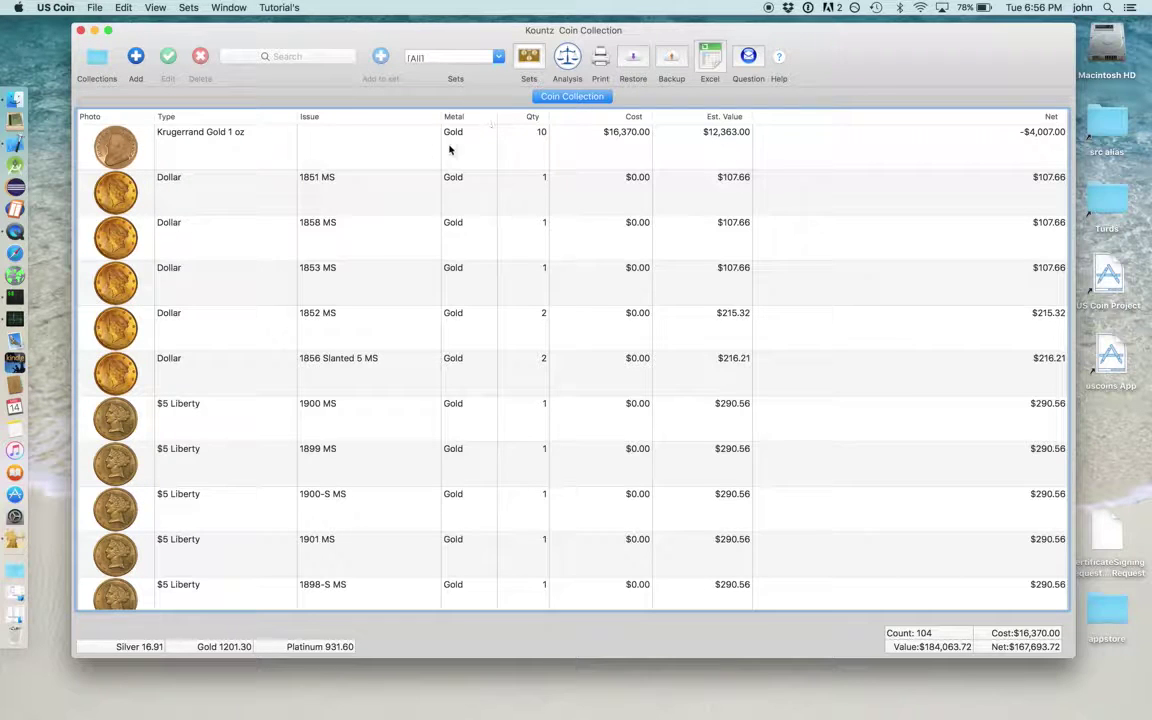
Show the Grade, Serial #, Location, Country, Supplier, Variety and Strike columns in the coin table, and widen the Grade column.
left_click(155, 8)
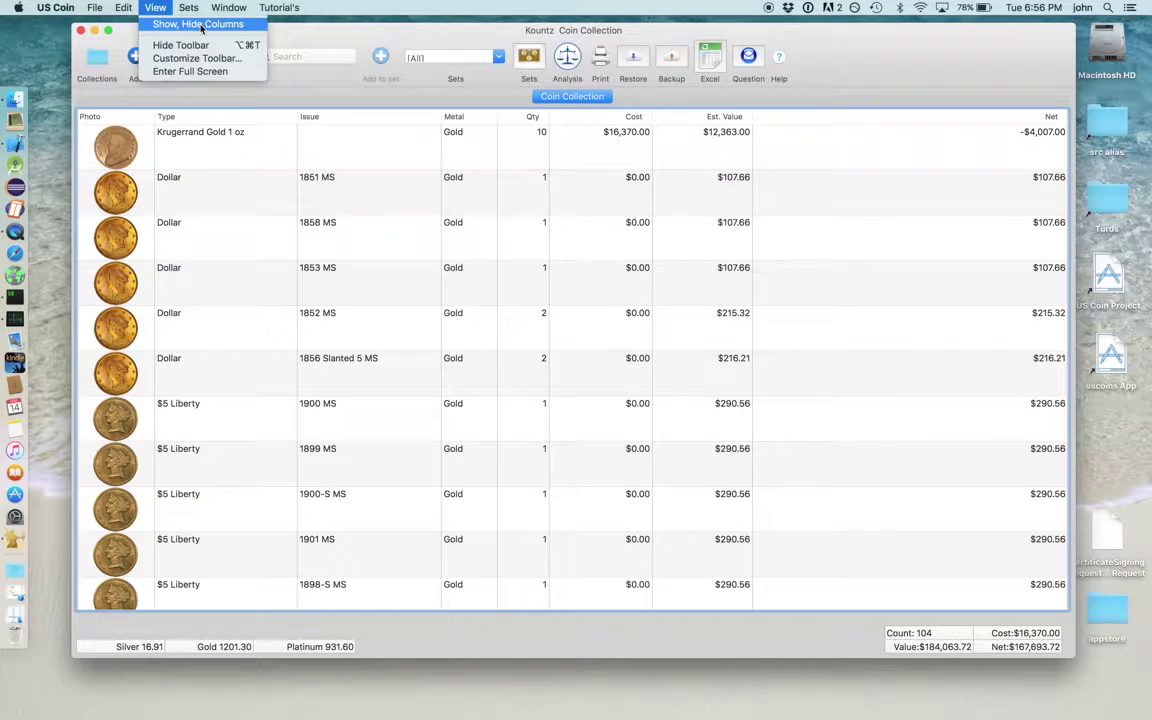
left_click(200, 25)
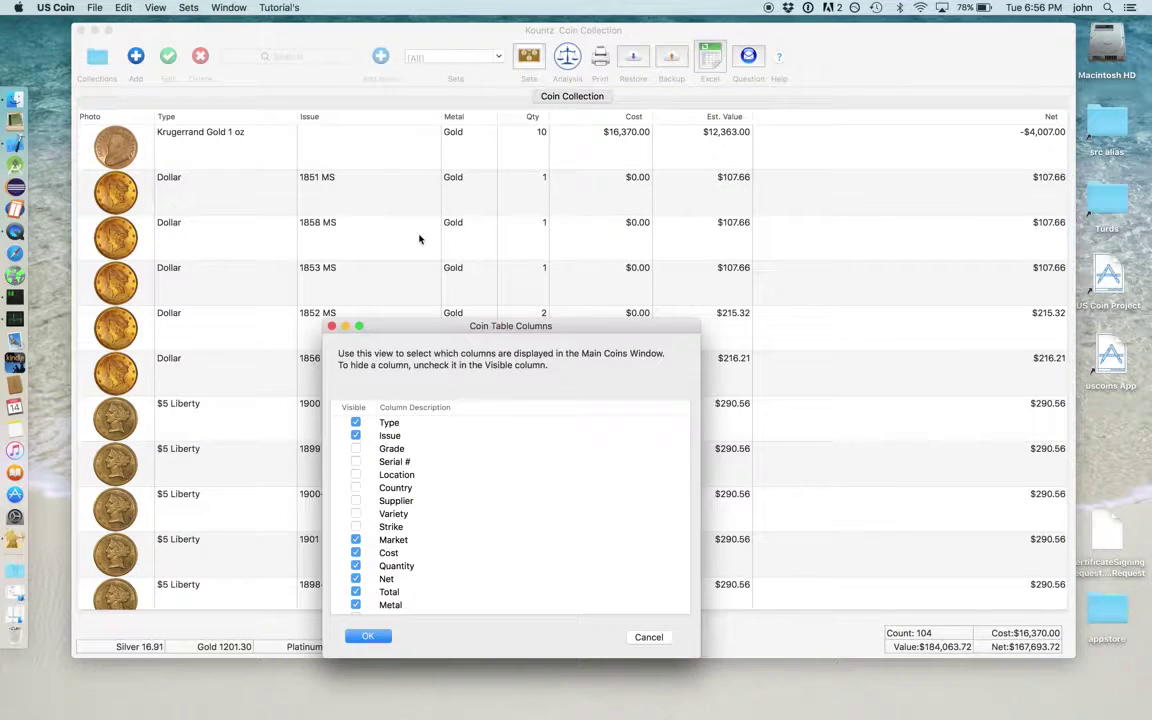
left_click_drag(447, 329, 635, 198)
left_click(546, 318)
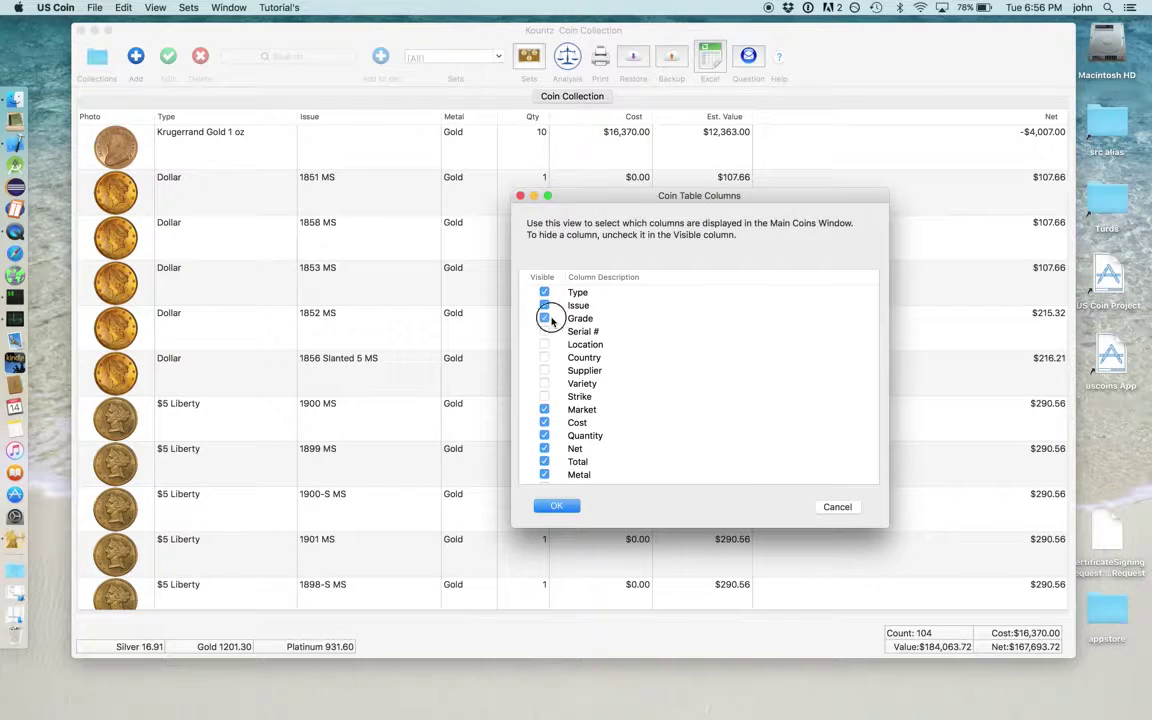
left_click(545, 336)
left_click(544, 344)
left_click(544, 358)
left_click(544, 370)
left_click(544, 383)
left_click(544, 396)
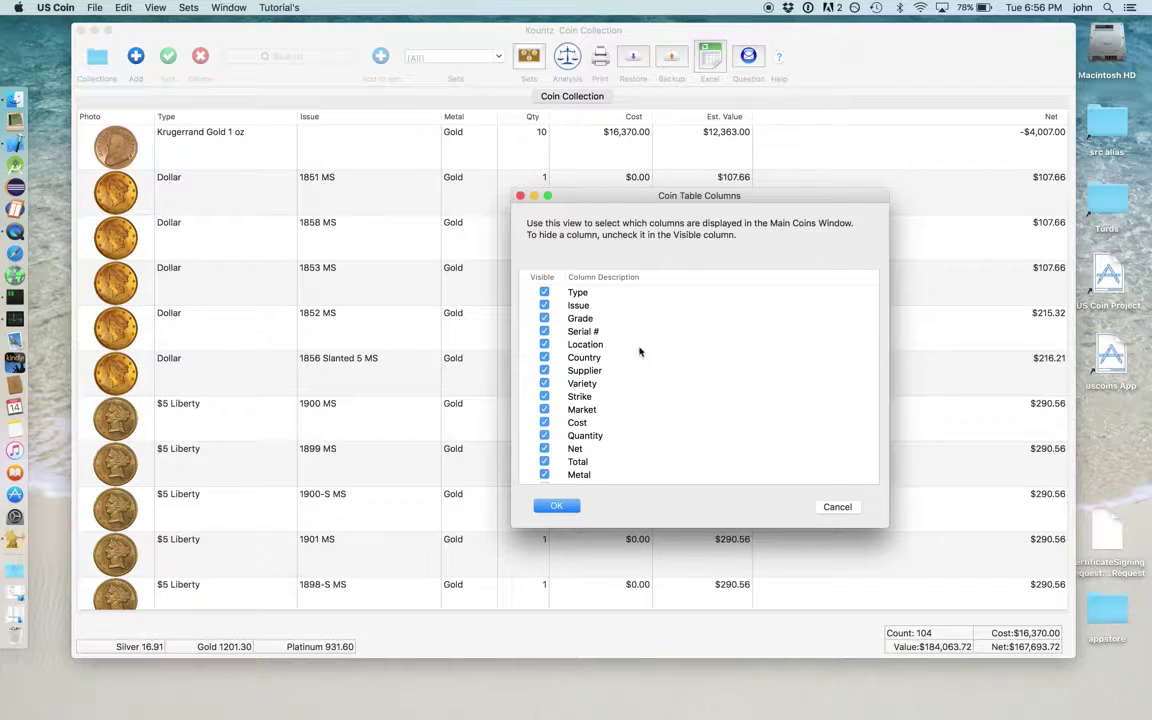
scroll(567, 393, "down", 3)
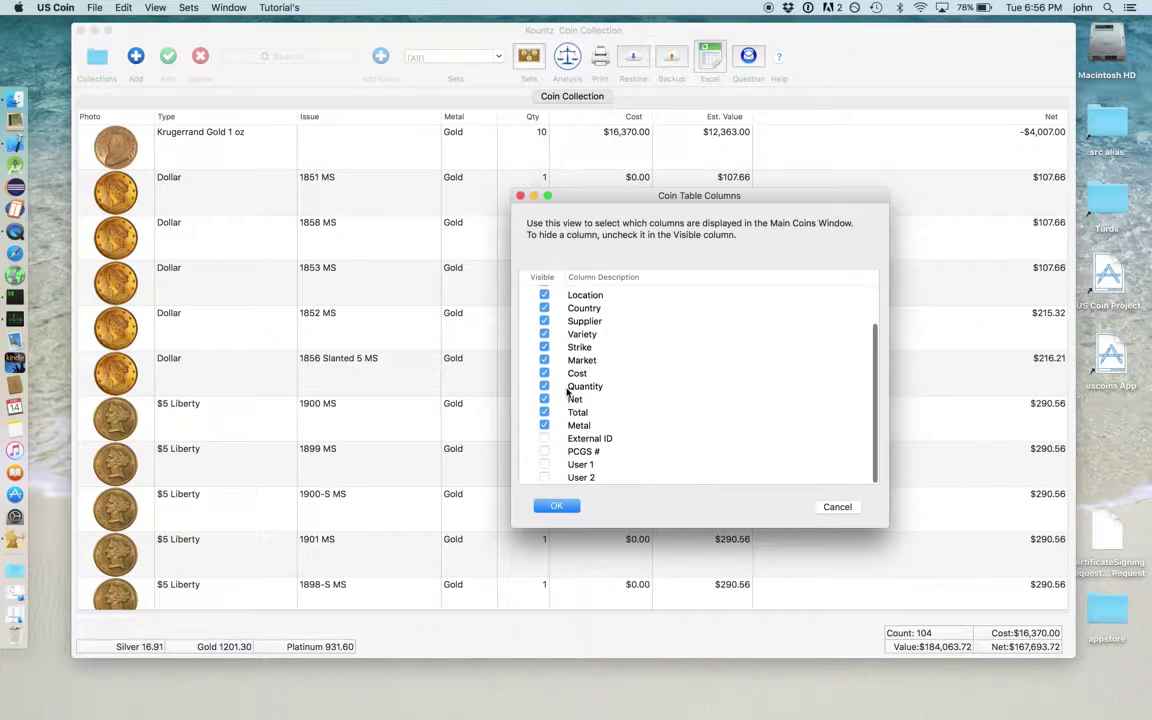
left_click(564, 506)
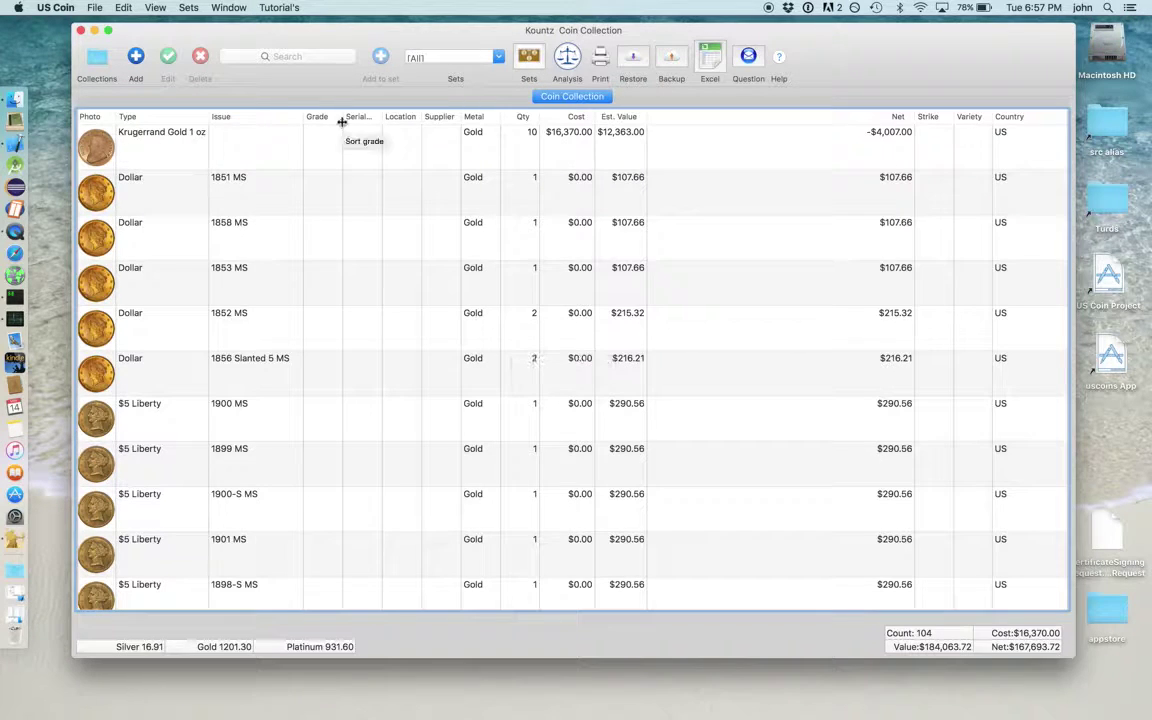
mouse_move(341, 120)
left_mouse_down()
mouse_move(380, 113)
mouse_move(360, 118)
left_mouse_up()
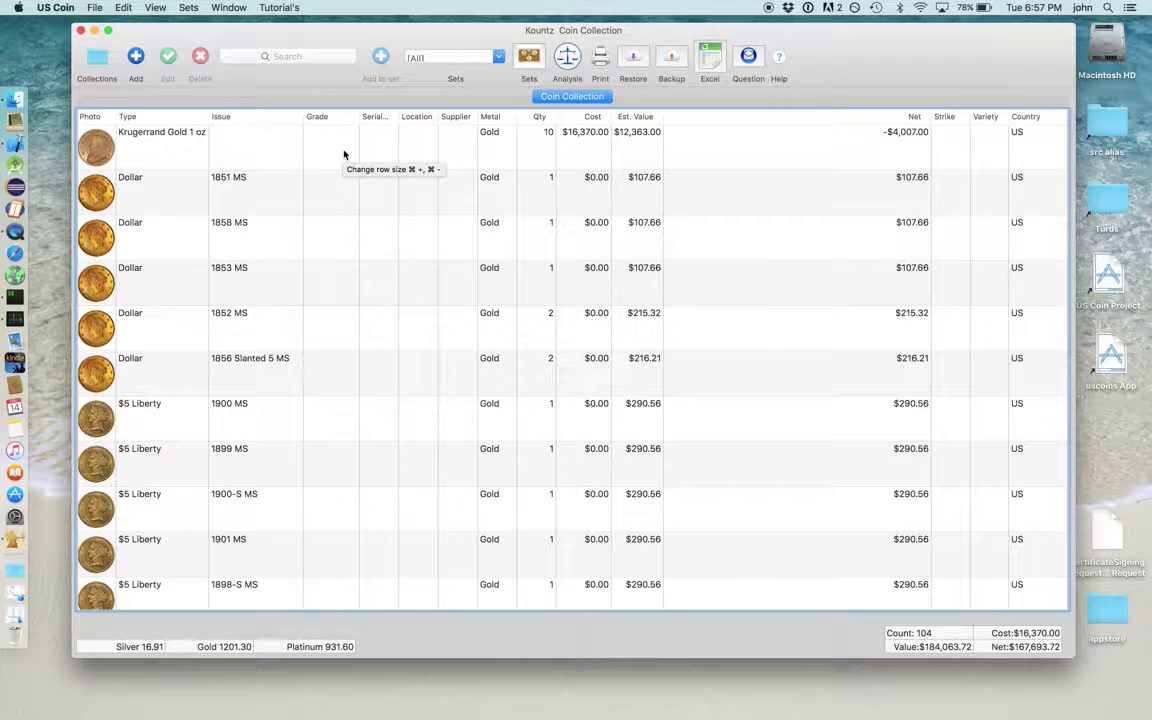
Hide the Grade, Serial #, Location, Country, Supplier, Variety and Strike columns from the coin table.
left_click(162, 7)
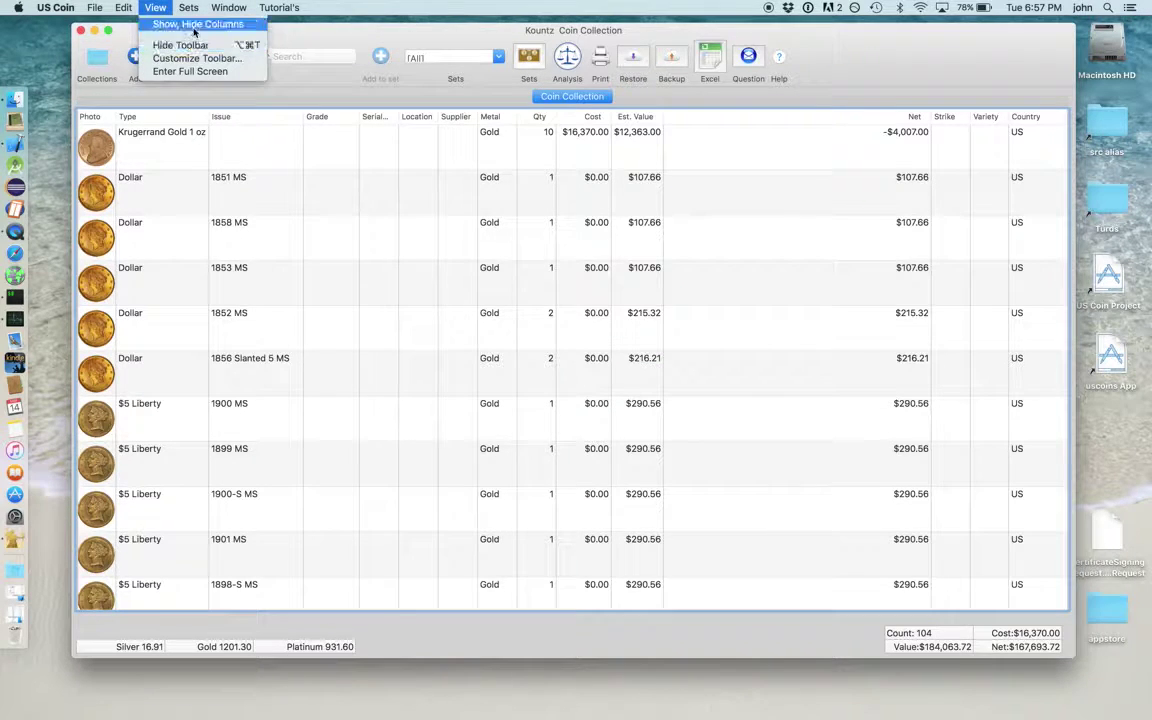
left_click(196, 26)
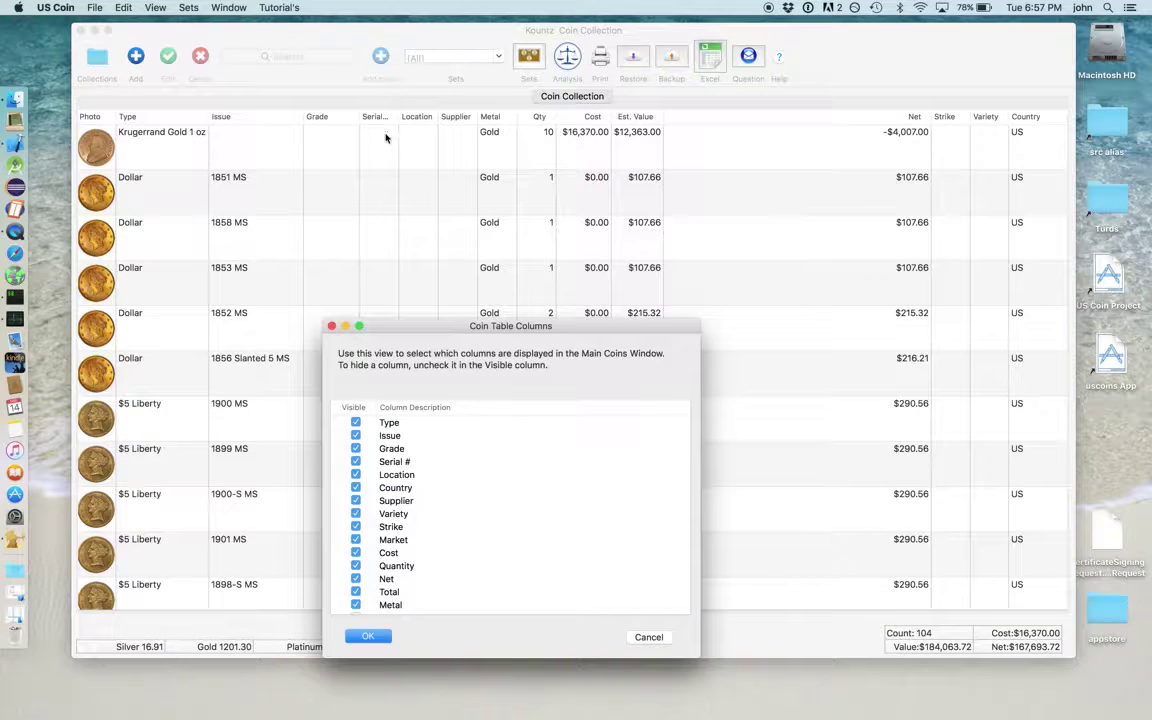
left_click(355, 449)
left_click(355, 462)
left_click(355, 475)
left_click(355, 488)
left_click(355, 501)
left_click(355, 514)
left_click(355, 527)
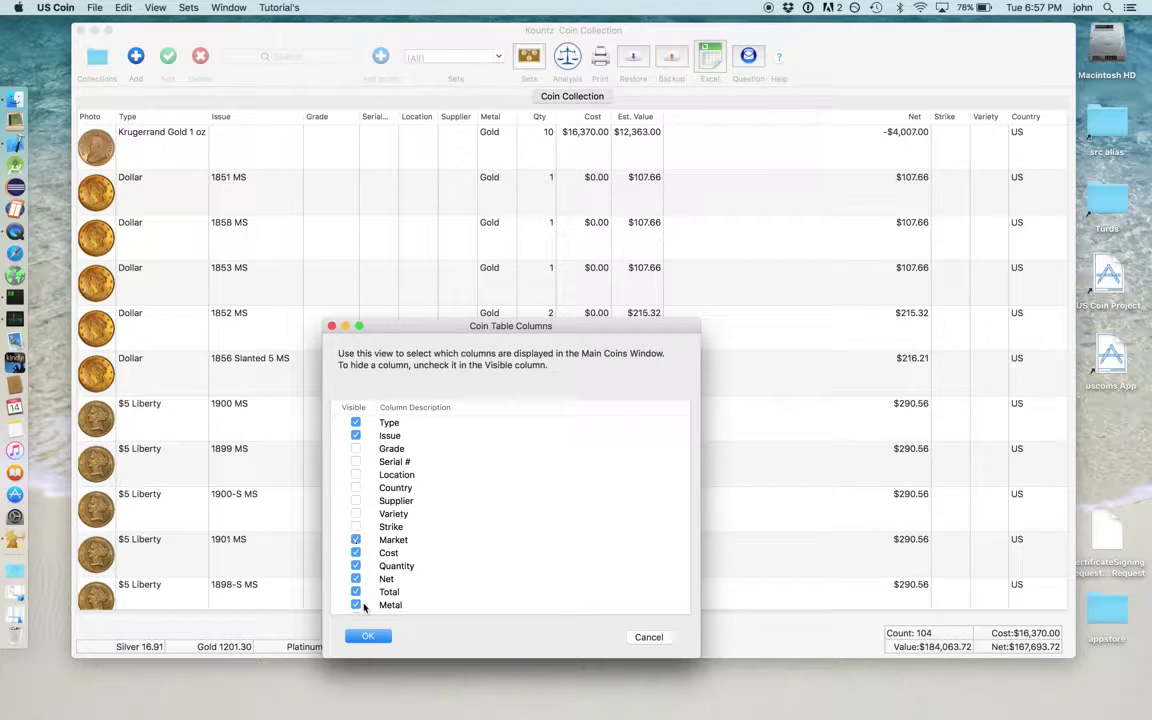
left_click(366, 637)
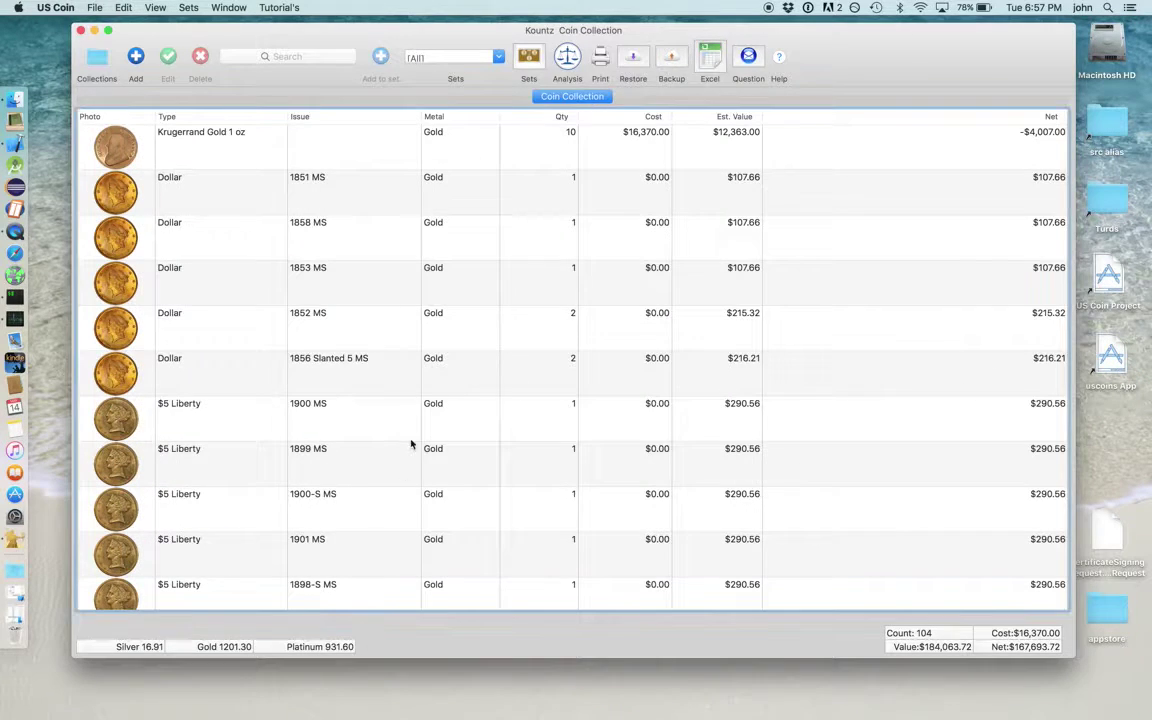